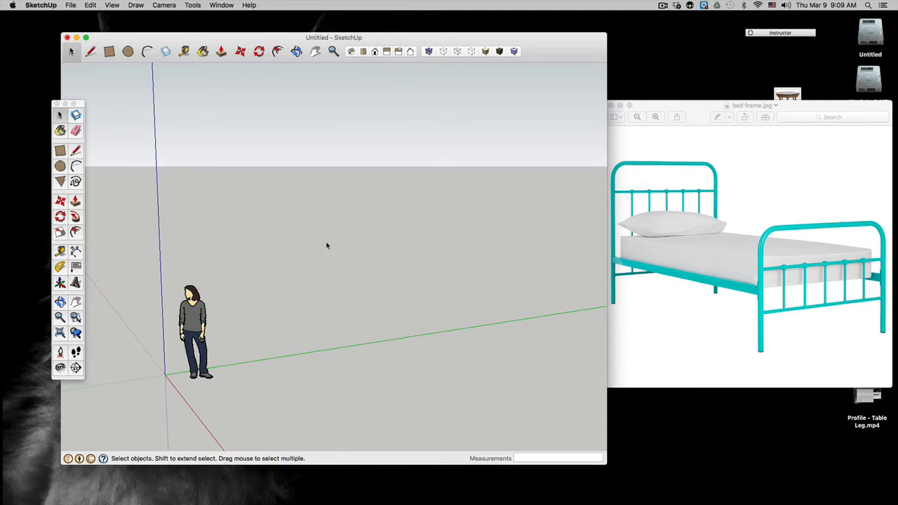
# Draw a rectangle about 3785 by 2581 mm on the ground plane, between the red and green axes
pyautogui.click(60, 150)
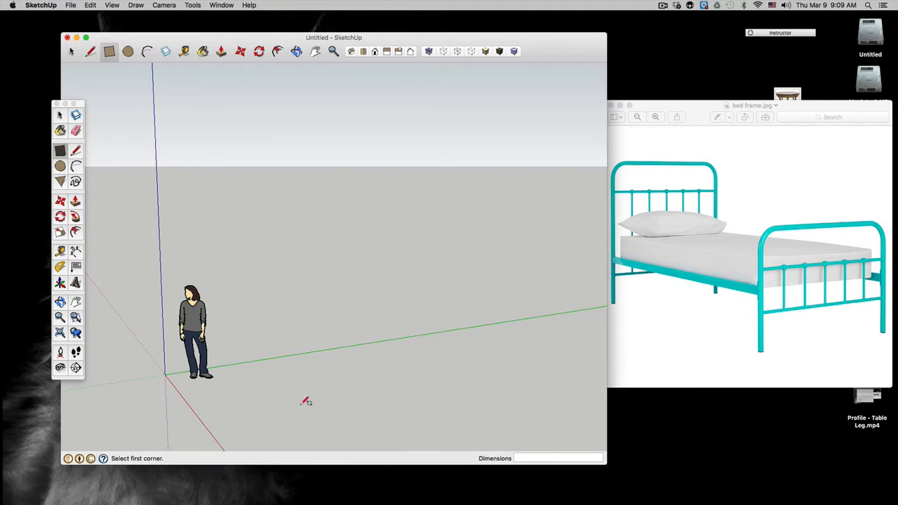
pyautogui.click(315, 51)
pyautogui.moveTo(432, 321); pyautogui.dragTo(385, 243)
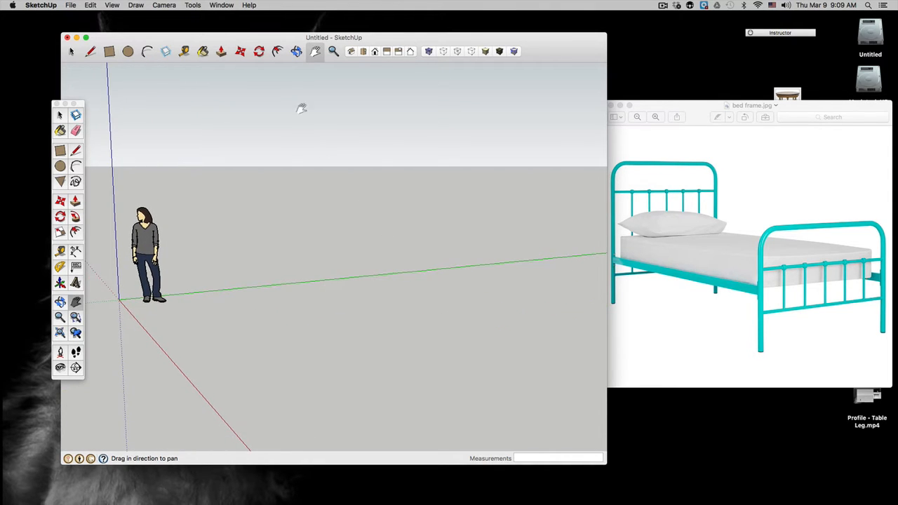
pyautogui.click(60, 151)
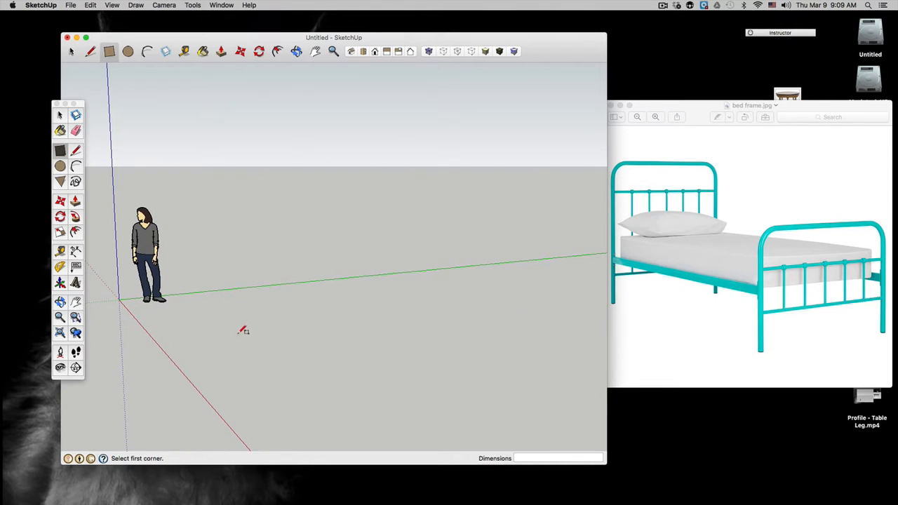
pyautogui.click(222, 309)
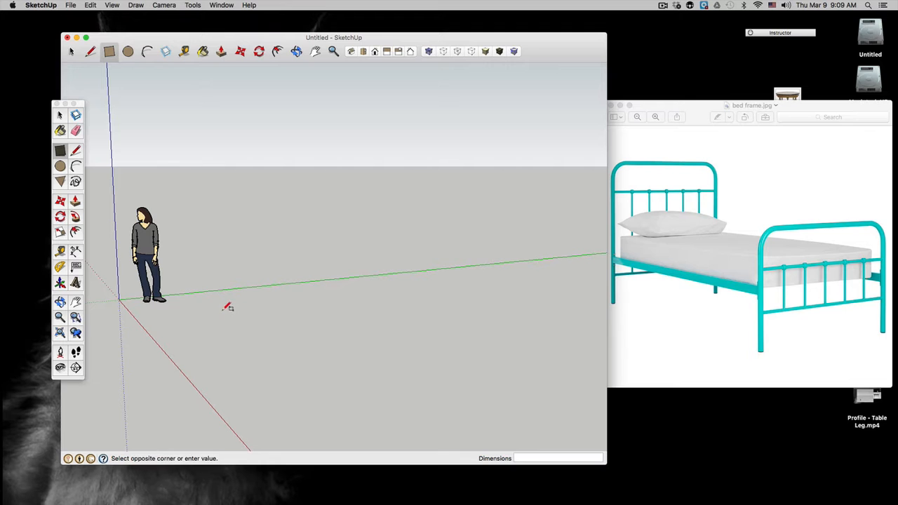
pyautogui.click(496, 345)
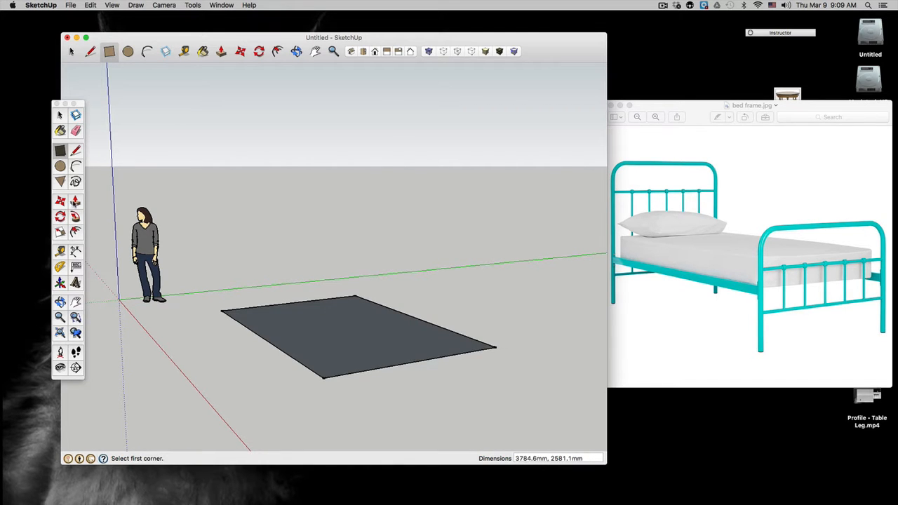
# Push/Pull the ground rectangle upward about 1682 mm into a box
pyautogui.click(220, 51)
pyautogui.click(311, 325)
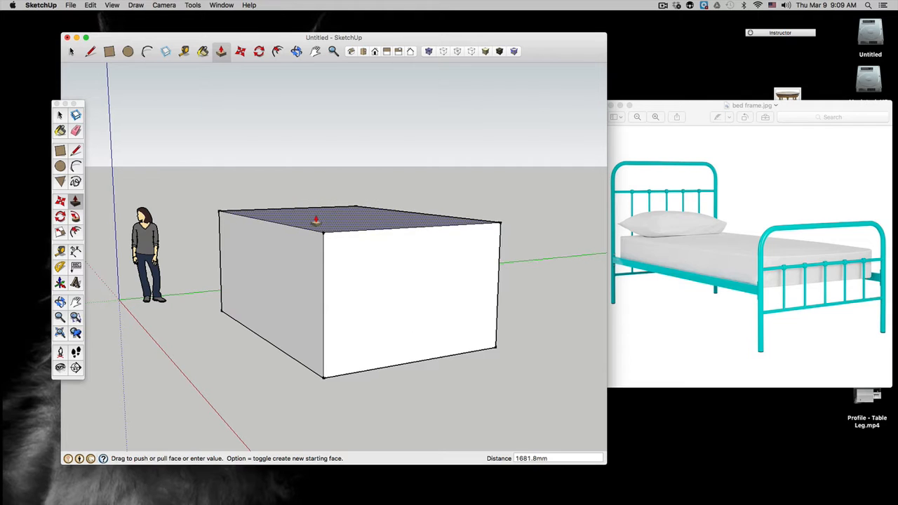
pyautogui.click(315, 220)
pyautogui.click(59, 115)
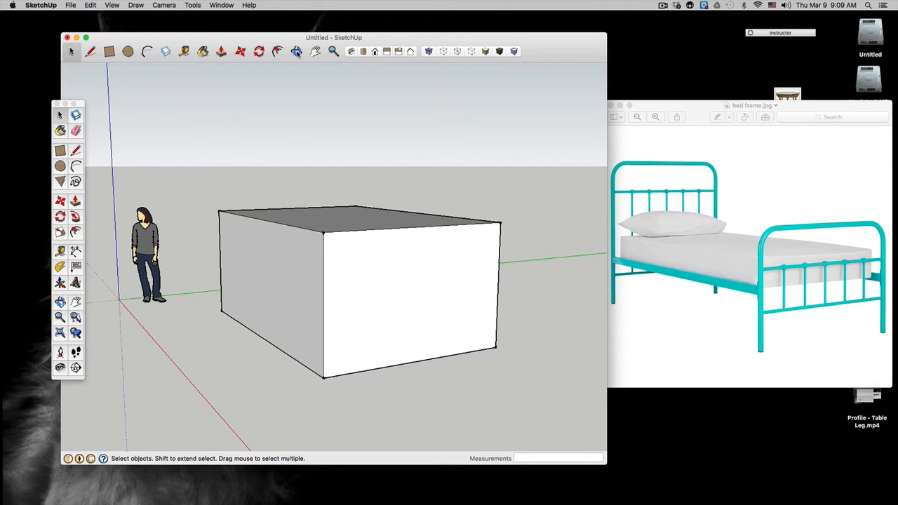
# Draw a rectangle about 1928 by 1243 mm within the box's long front face, clear of its edges
pyautogui.click(296, 51)
pyautogui.moveTo(274, 176); pyautogui.dragTo(314, 206)
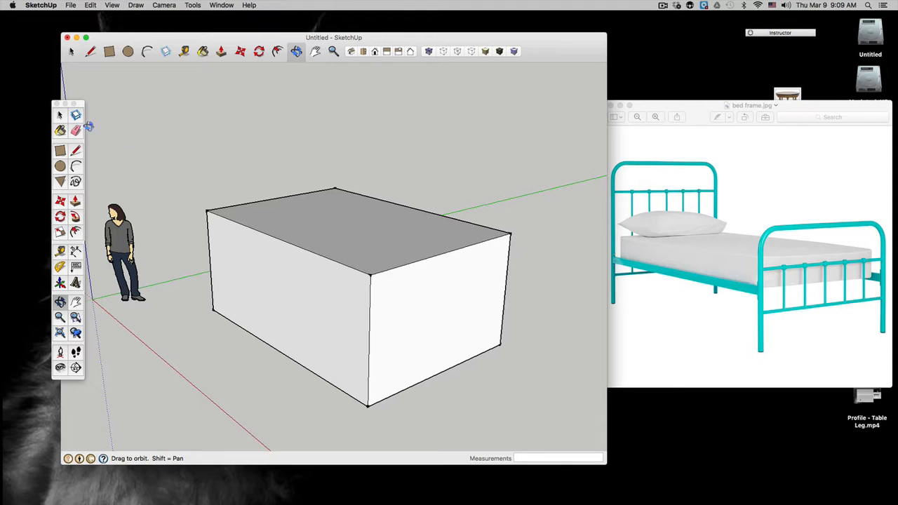
pyautogui.click(59, 115)
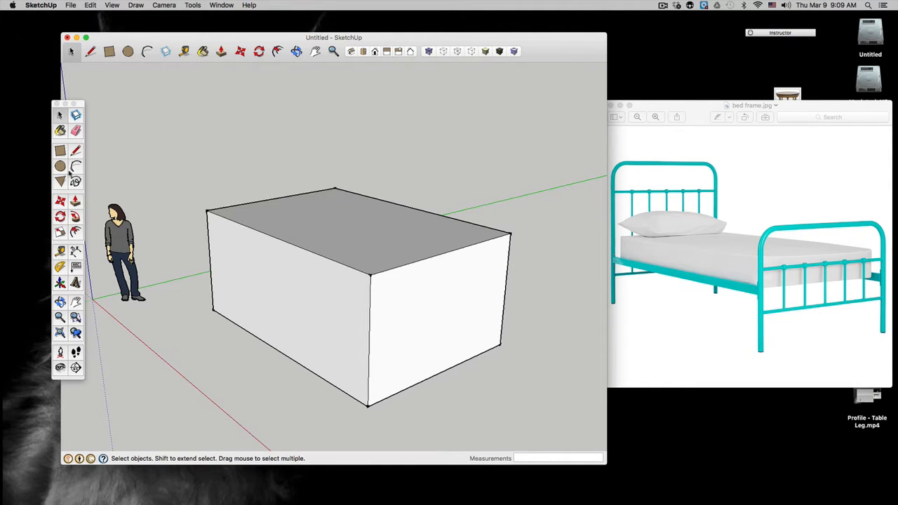
pyautogui.click(296, 51)
pyautogui.moveTo(311, 231); pyautogui.dragTo(447, 189)
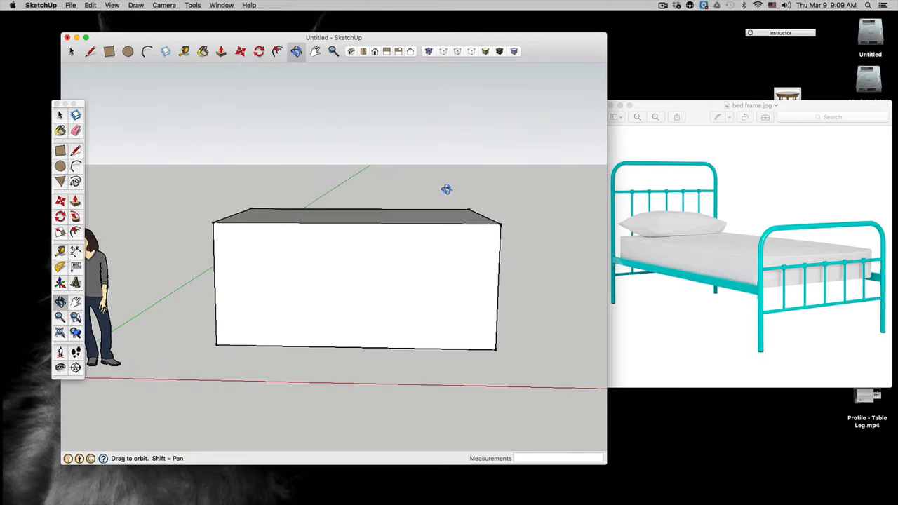
pyautogui.click(61, 152)
pyautogui.click(287, 337)
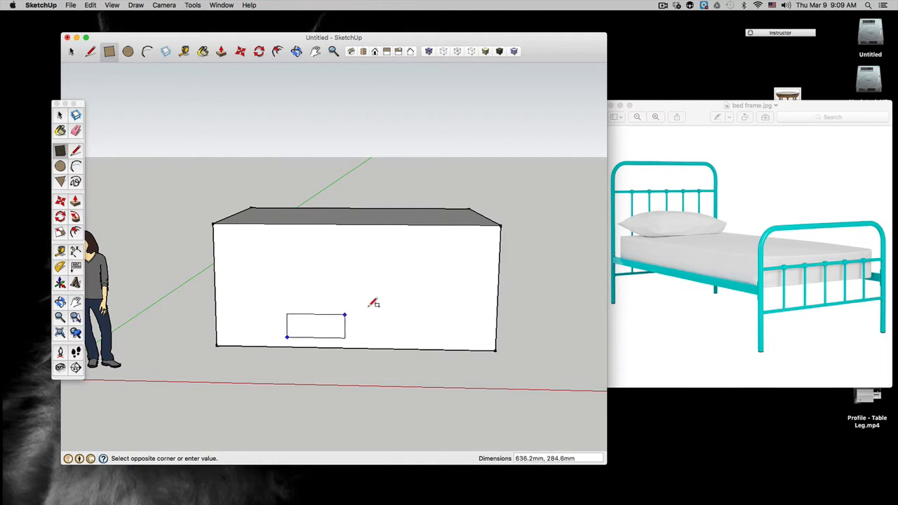
pyautogui.click(432, 247)
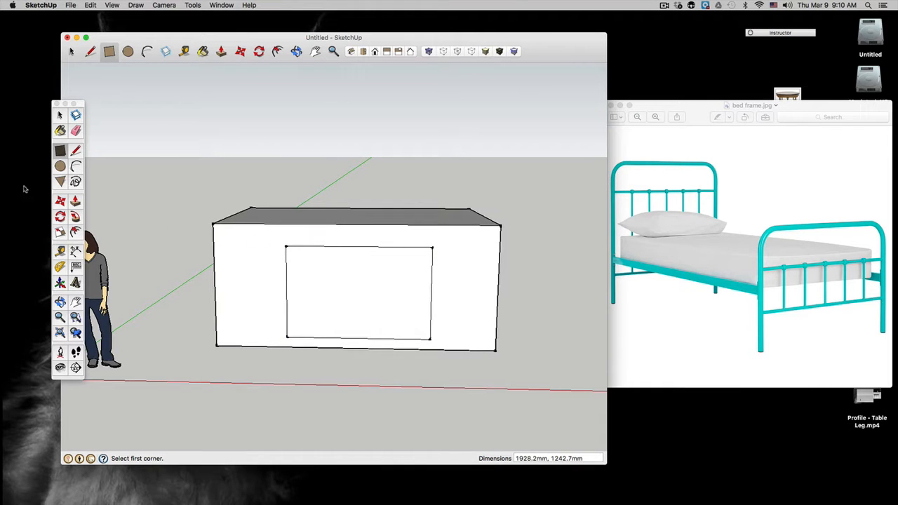
# Draw matching arcs tangent to the edges, about 453 mm in radius, across both upper corners of the front-face rectangle
pyautogui.click(76, 165)
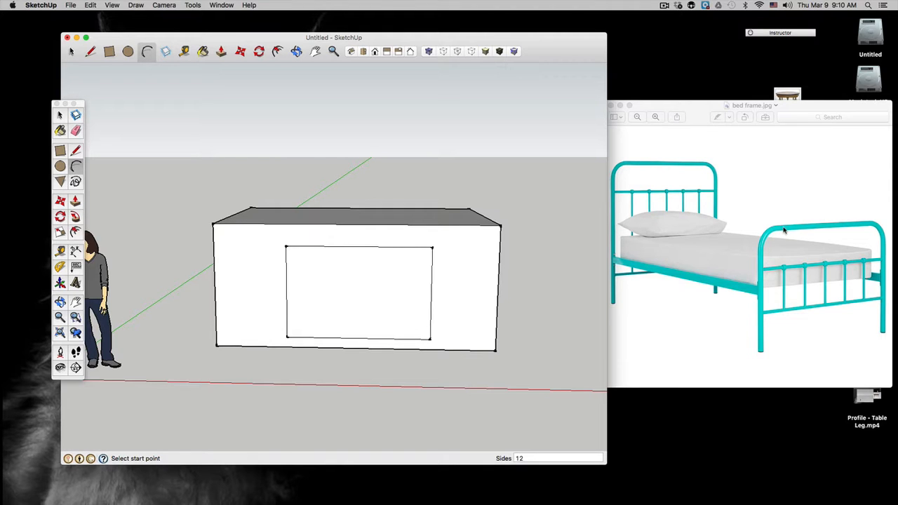
pyautogui.click(286, 279)
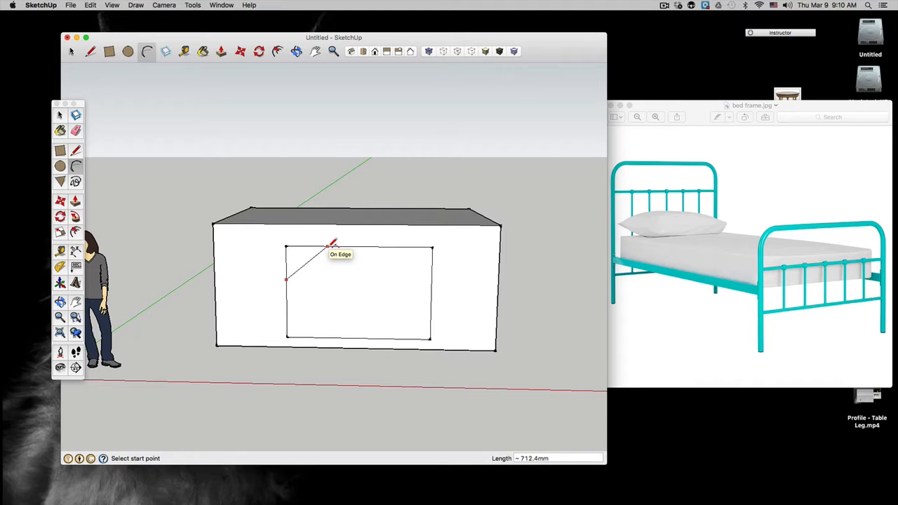
pyautogui.click(321, 246)
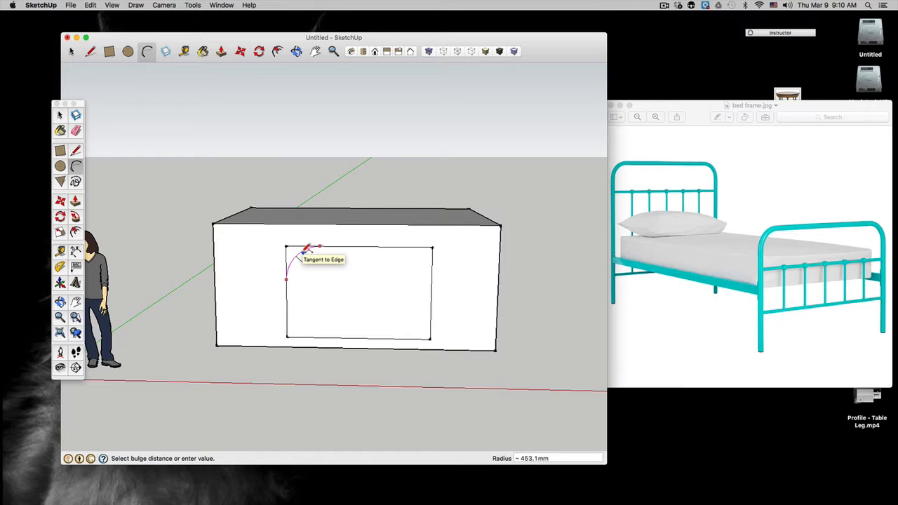
pyautogui.click(306, 250)
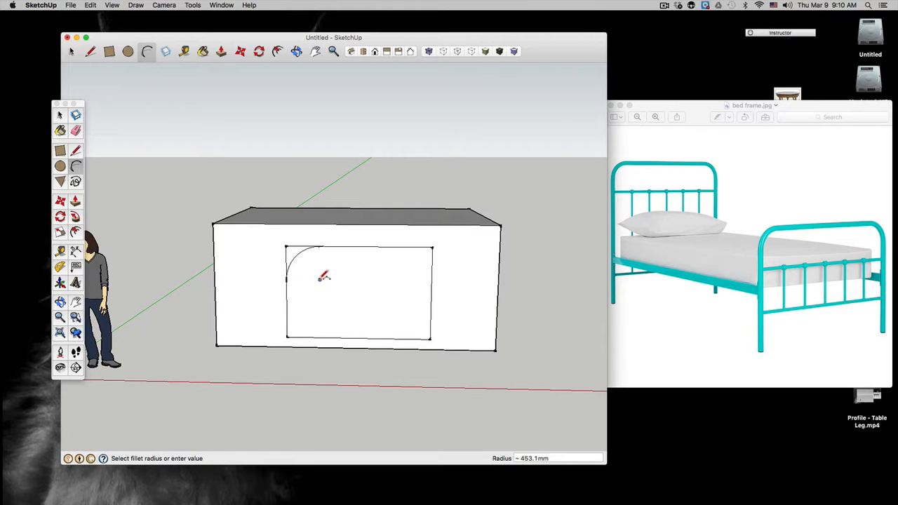
pyautogui.click(432, 279)
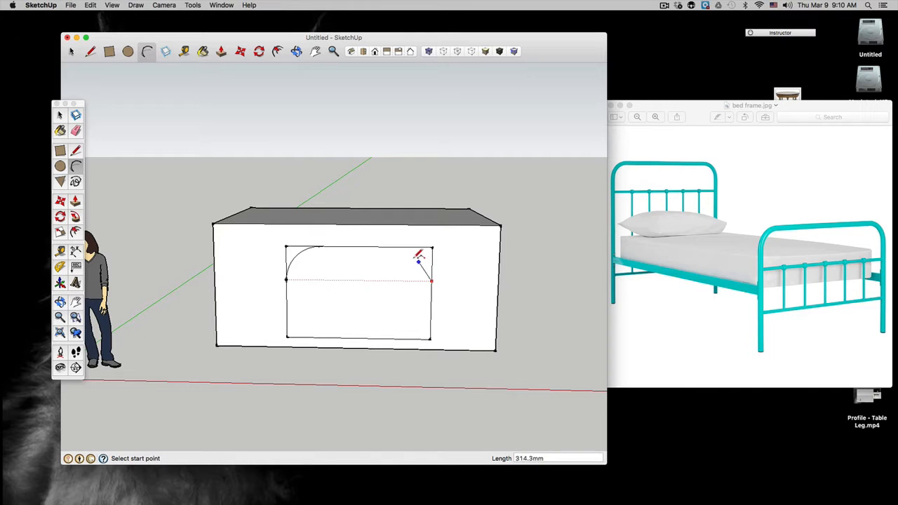
pyautogui.click(398, 247)
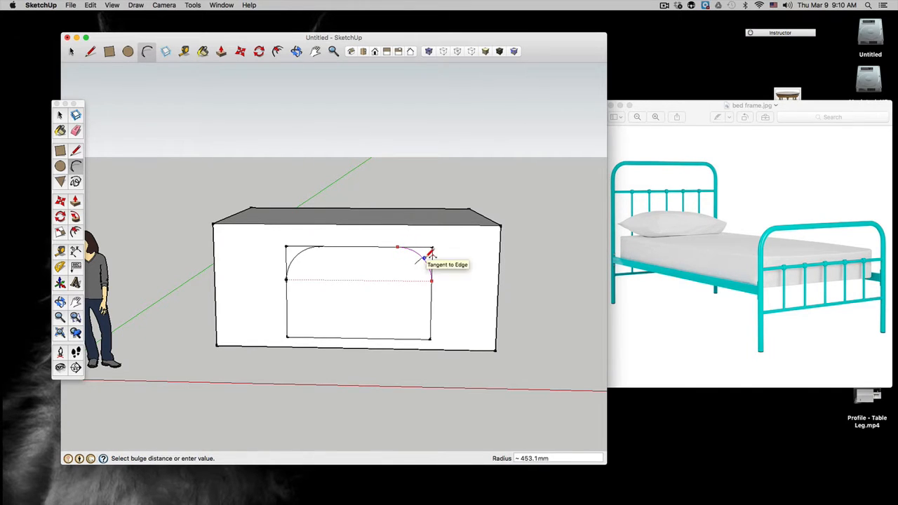
pyautogui.click(431, 253)
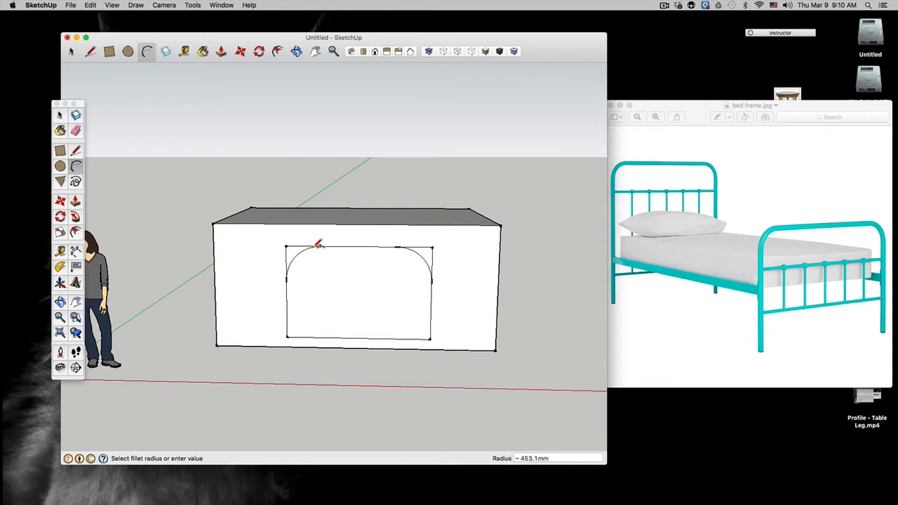
# Delete the leftover corner edges outside both arcs and the rectangle's bottom edge, leaving an open arch path
pyautogui.click(60, 116)
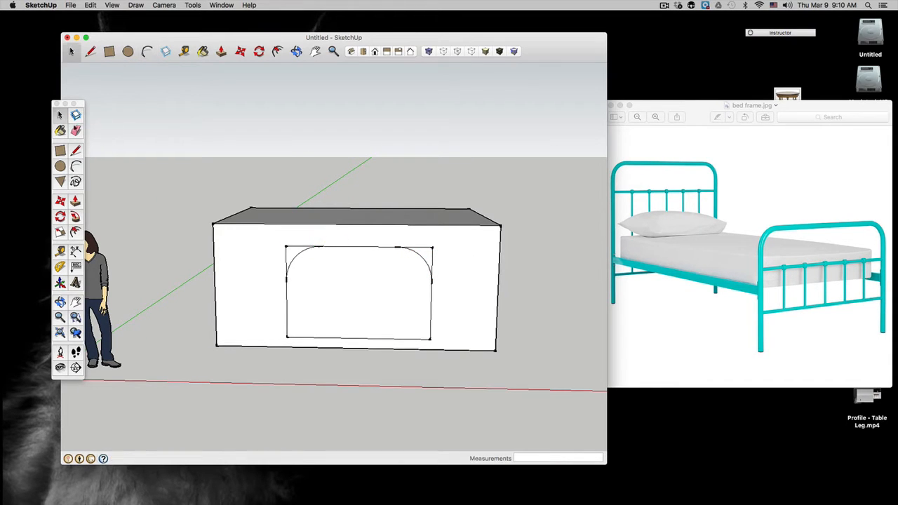
pyautogui.click(429, 249)
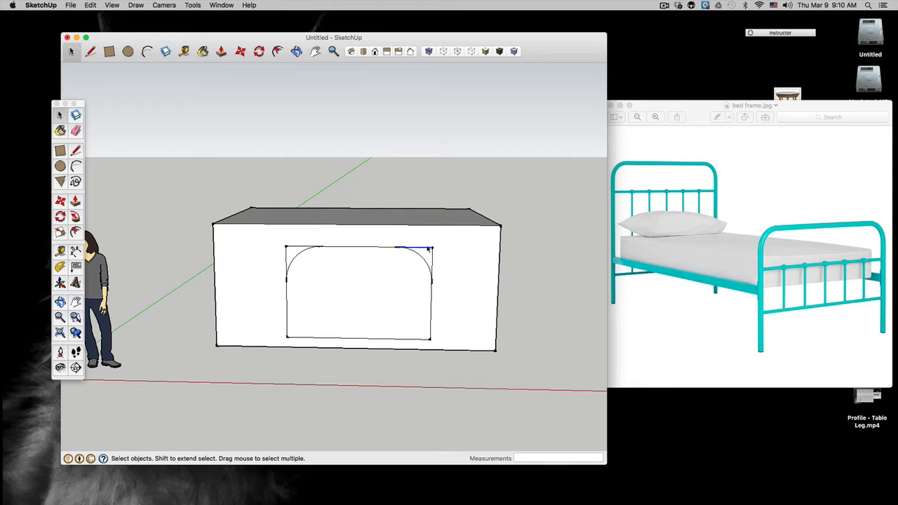
pyautogui.press('Delete')
pyautogui.press('Delete')
pyautogui.press('Delete')
pyautogui.press('Delete')
pyautogui.click(344, 339)
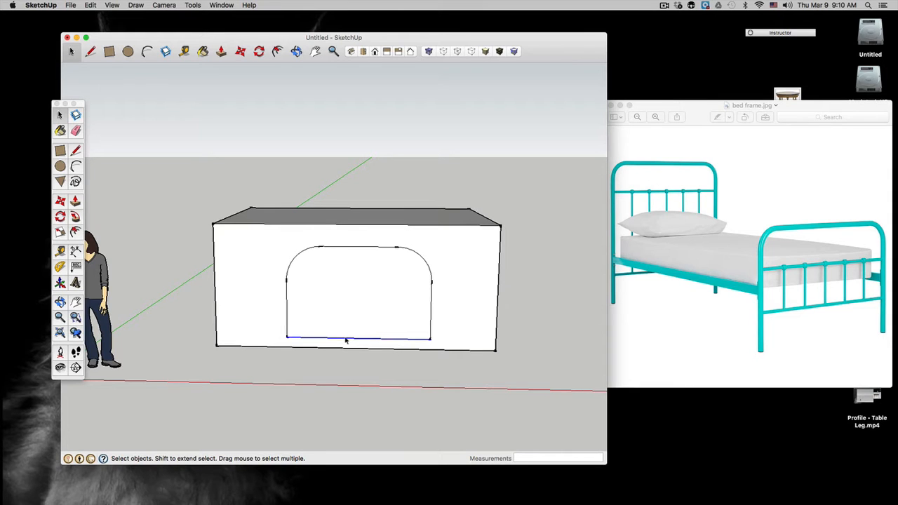
pyautogui.press('Delete')
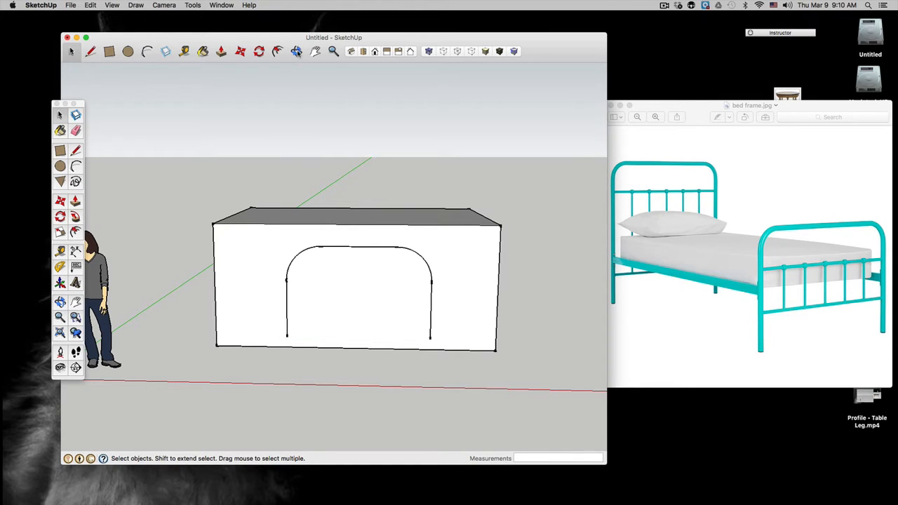
# Draw a circle about 57 mm in radius on the box's underside, in line with the arch's left leg
pyautogui.click(296, 52)
pyautogui.moveTo(341, 287); pyautogui.dragTo(377, 213)
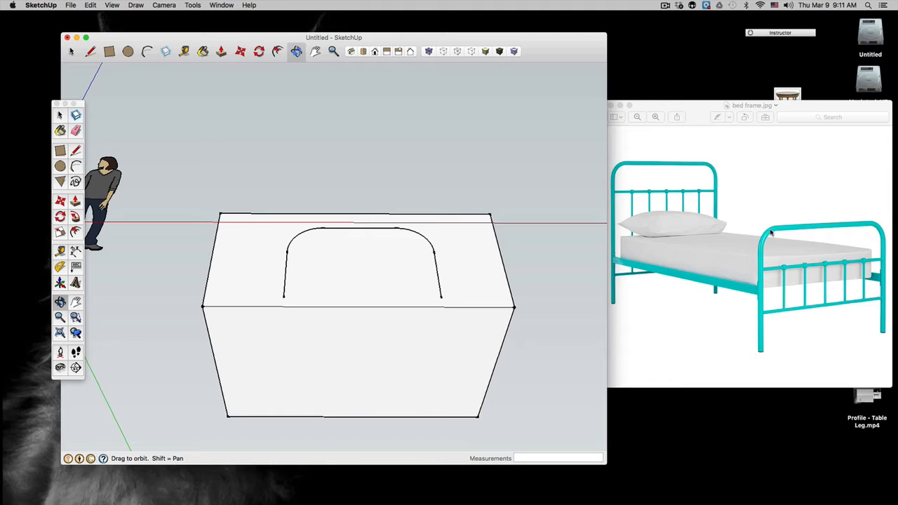
pyautogui.click(60, 166)
pyautogui.scroll(8, 287, 330)
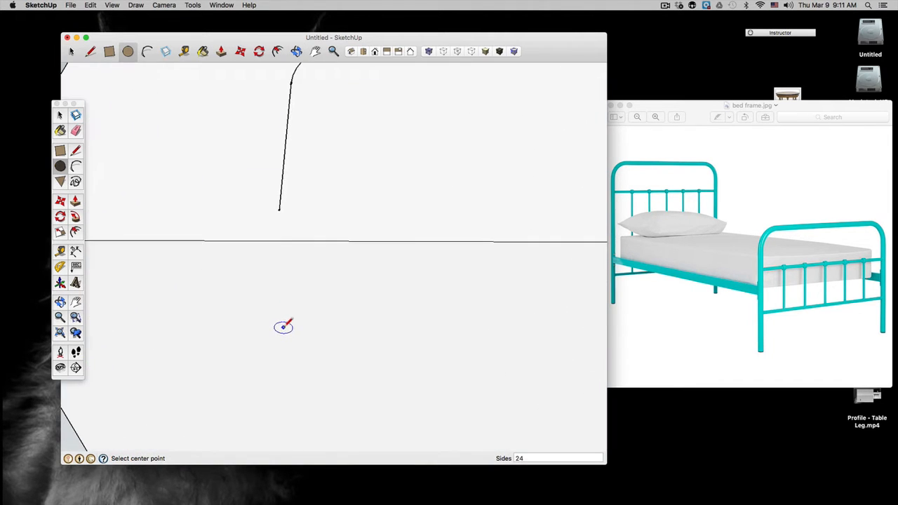
pyautogui.click(279, 279)
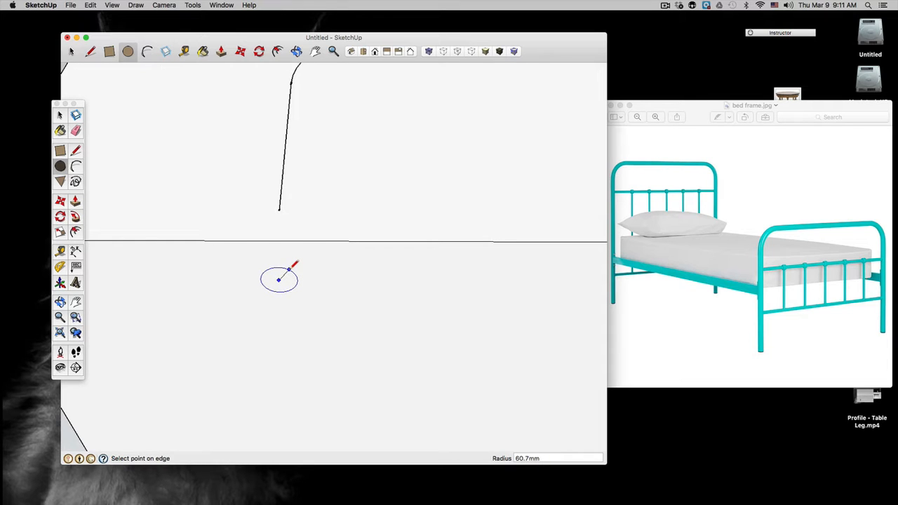
pyautogui.click(288, 270)
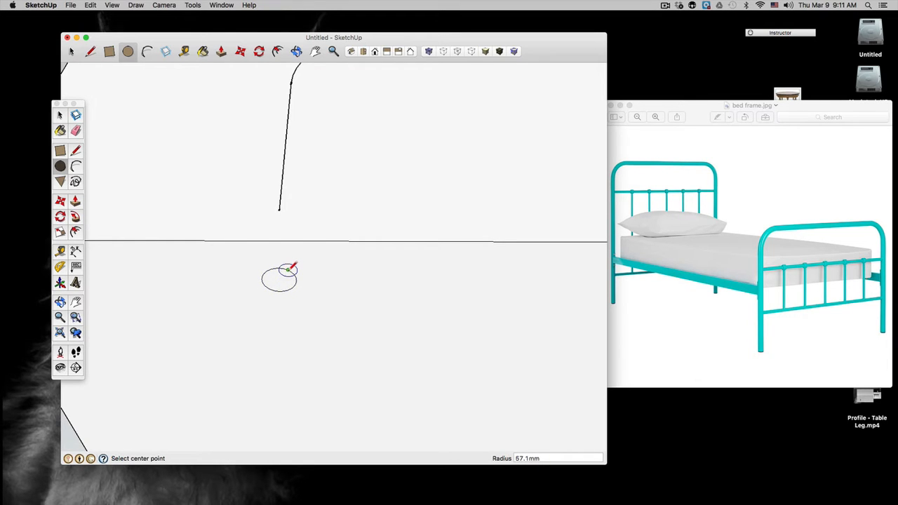
# Delete all faces and edges of the box, keeping only the arch path and the circle
pyautogui.click(296, 51)
pyautogui.moveTo(308, 126)
pyautogui.mouseDown()
pyautogui.moveTo(318, 138)
pyautogui.moveTo(316, 197)
pyautogui.mouseUp()
pyautogui.click(59, 115)
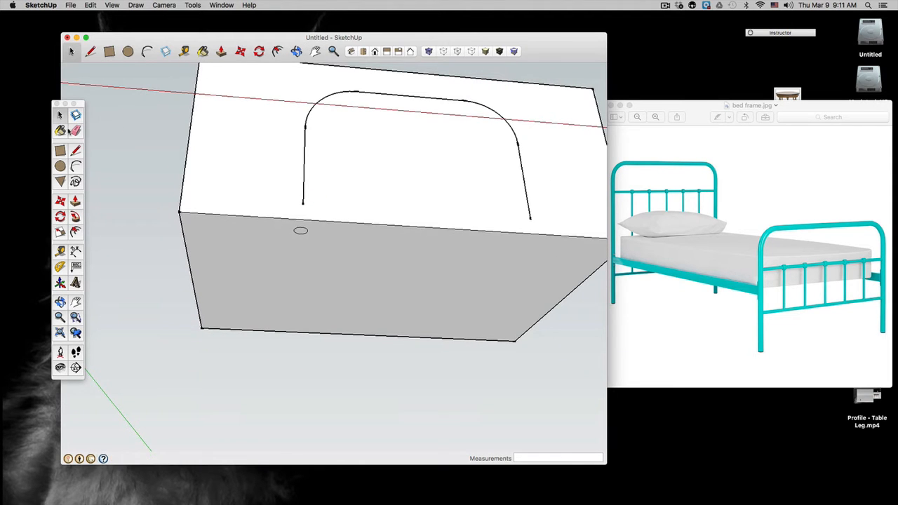
pyautogui.moveTo(170, 224); pyautogui.dragTo(157, 234)
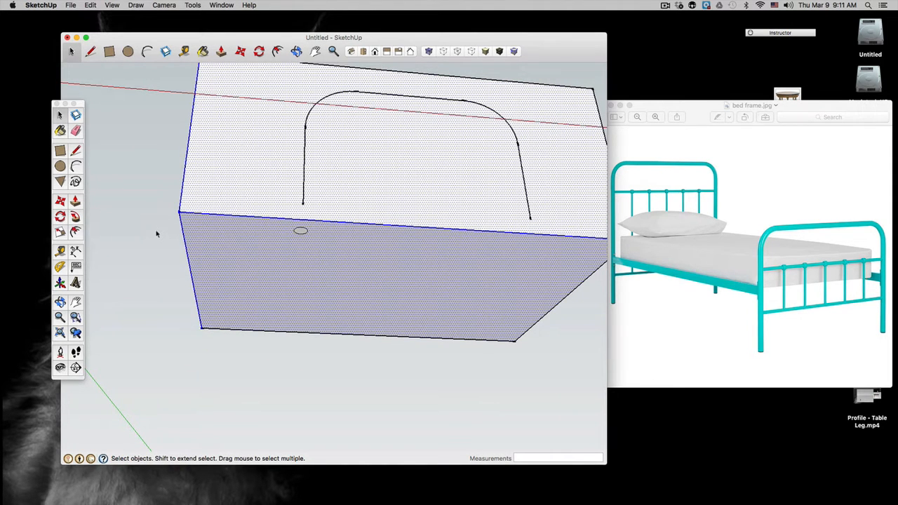
pyautogui.press('Delete')
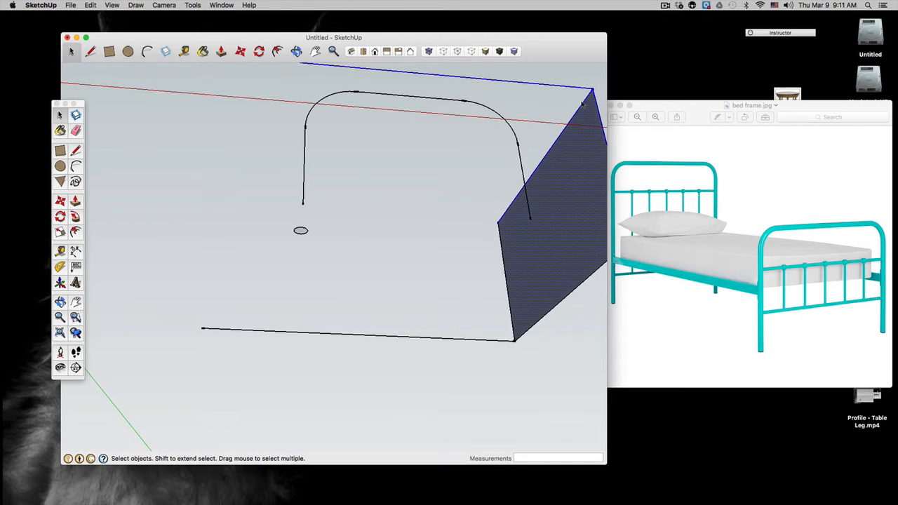
pyautogui.press('Delete')
pyautogui.moveTo(520, 330); pyautogui.dragTo(506, 351)
pyautogui.press('Delete')
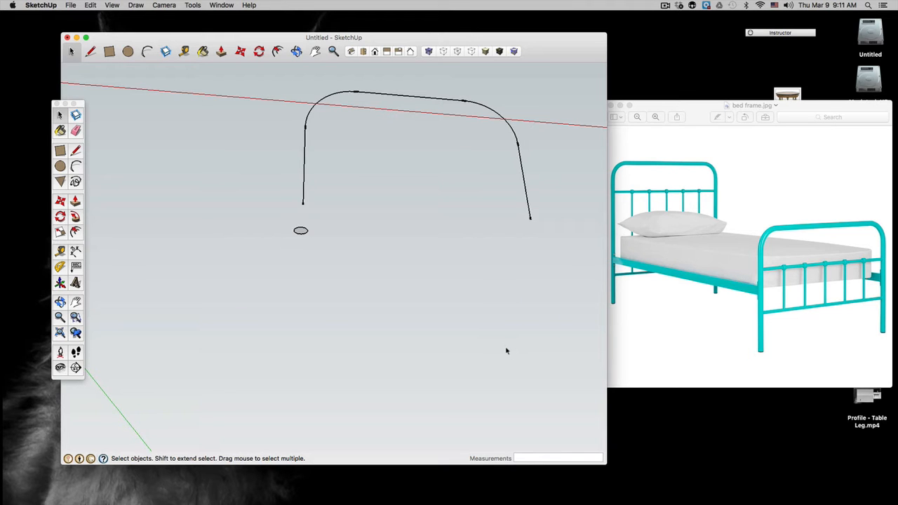
# Move the circle about 112 mm up the blue axis to the lower end of the arch's left leg, working in front view
pyautogui.click(315, 51)
pyautogui.moveTo(325, 117); pyautogui.dragTo(301, 251)
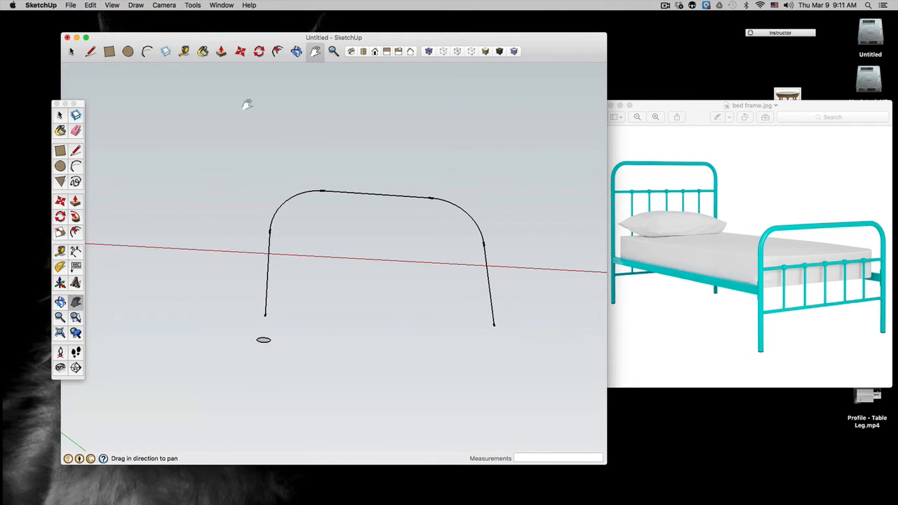
pyautogui.click(60, 115)
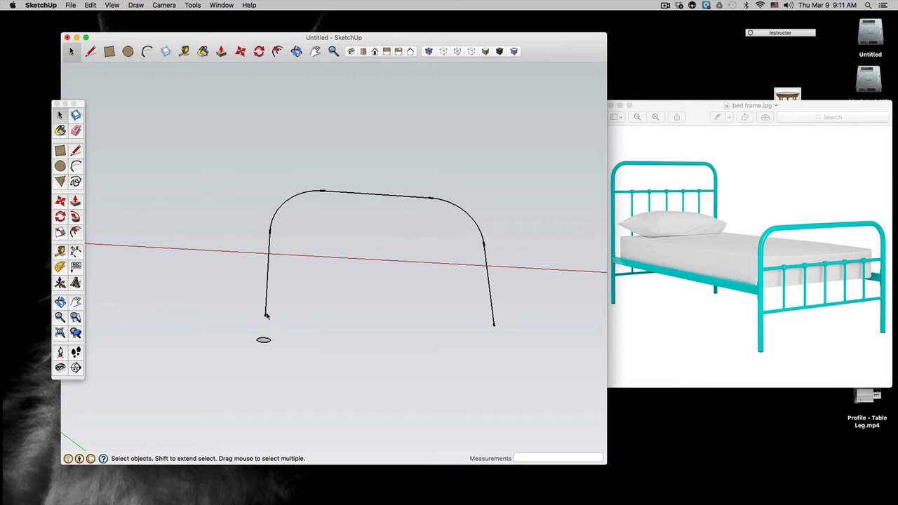
pyautogui.moveTo(241, 331); pyautogui.dragTo(287, 360)
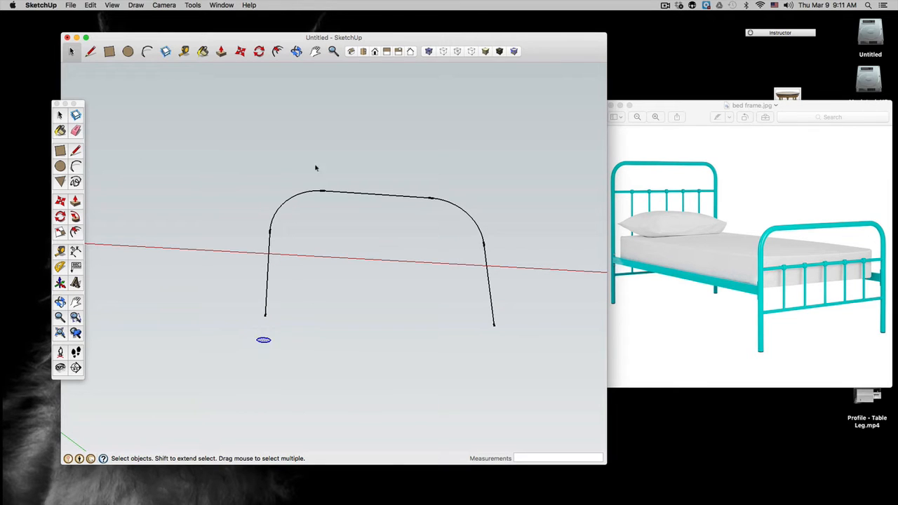
pyautogui.click(375, 53)
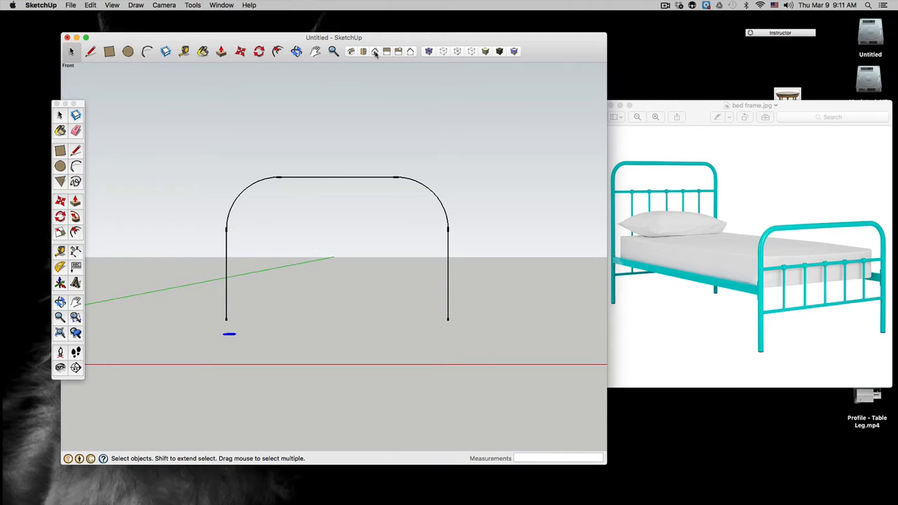
pyautogui.press('m')
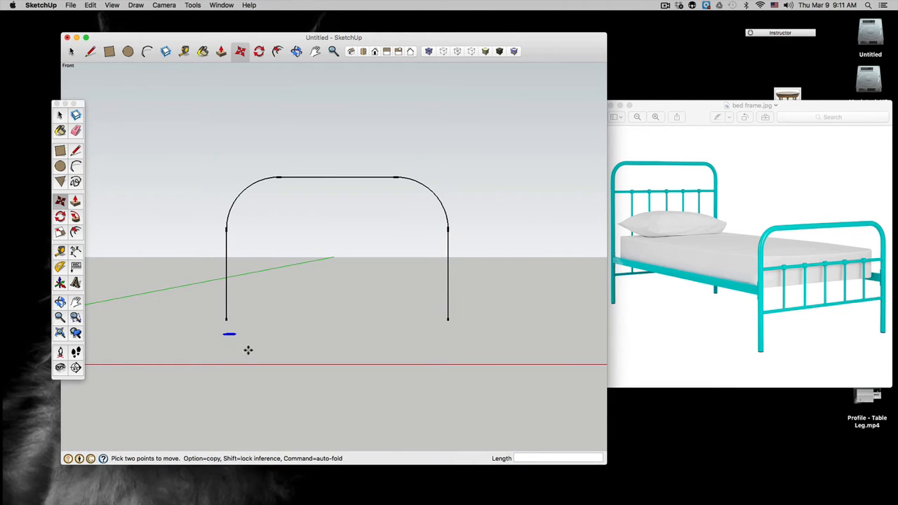
pyautogui.click(249, 349)
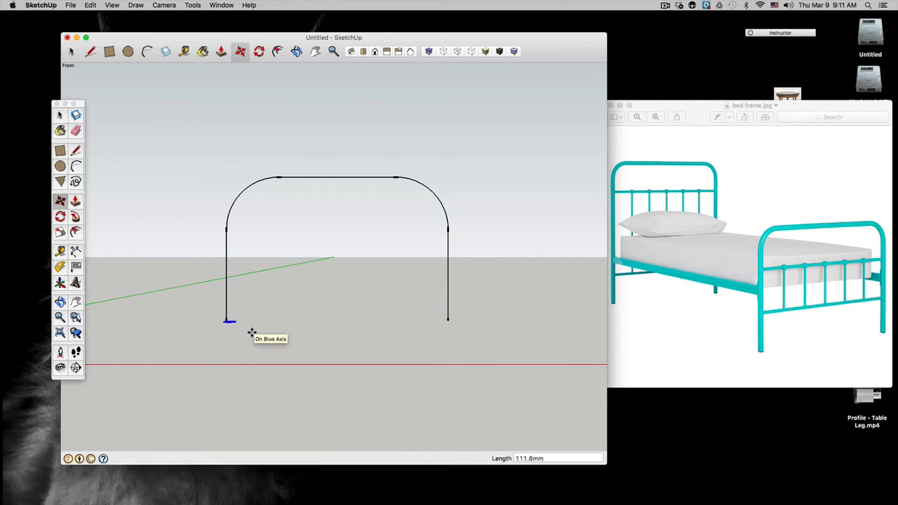
pyautogui.click(250, 334)
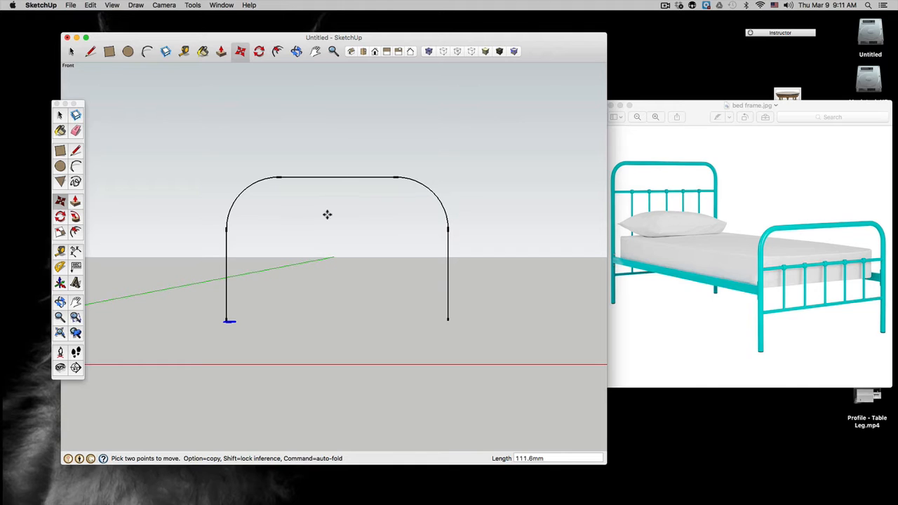
# Shift the circle about 38 mm in top view to line it up with the arch's left leg, and check it from the front
pyautogui.click(362, 53)
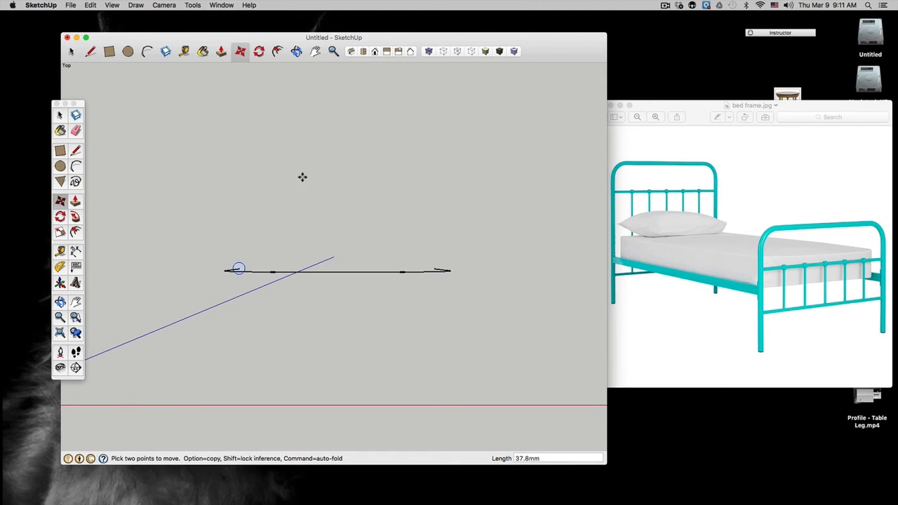
pyautogui.click(375, 53)
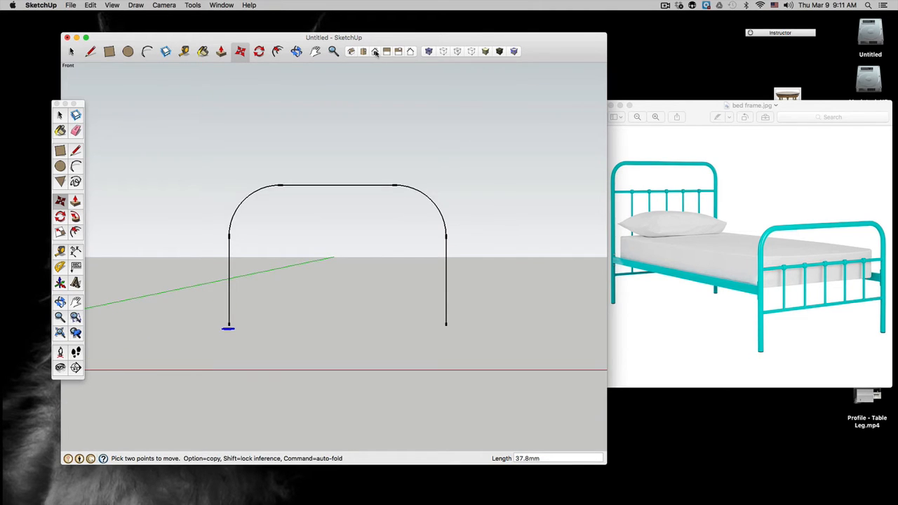
pyautogui.click(60, 118)
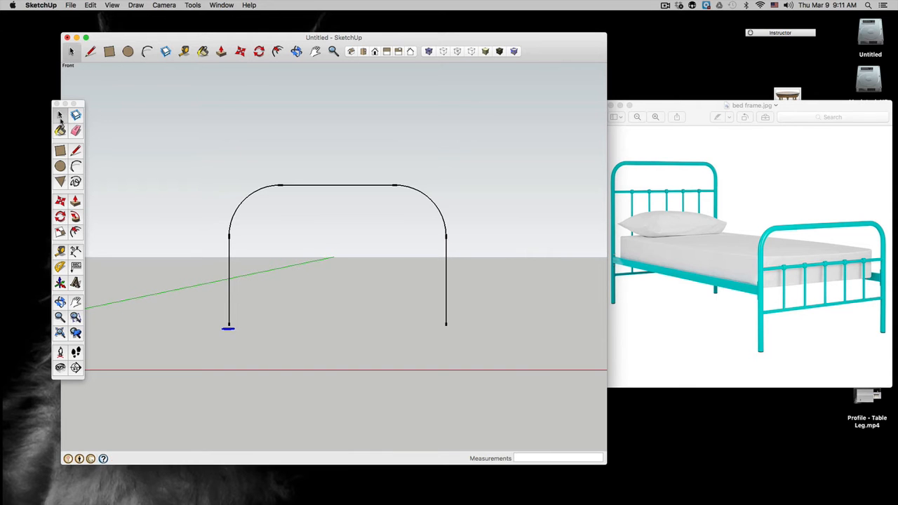
# Sweep the circle along the whole arch path with Follow Me to form the round tube
pyautogui.click(296, 51)
pyautogui.moveTo(301, 90); pyautogui.dragTo(365, 136)
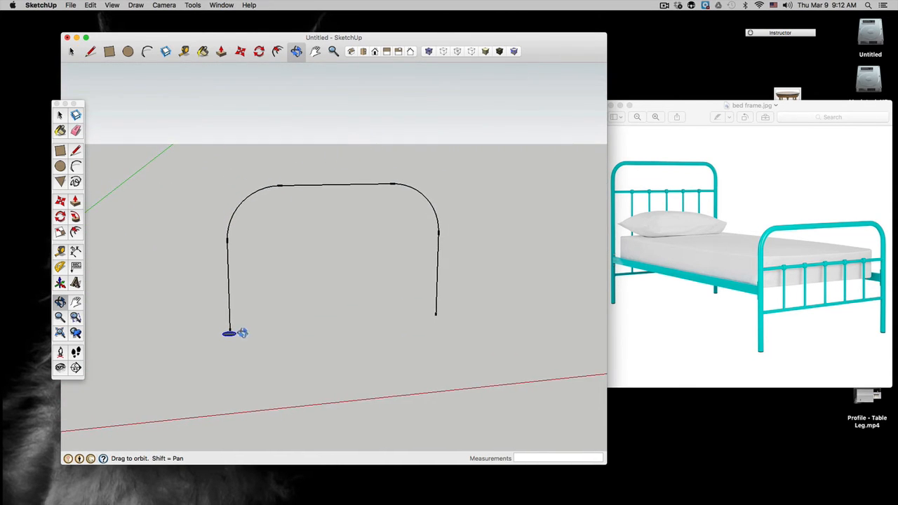
pyautogui.click(60, 116)
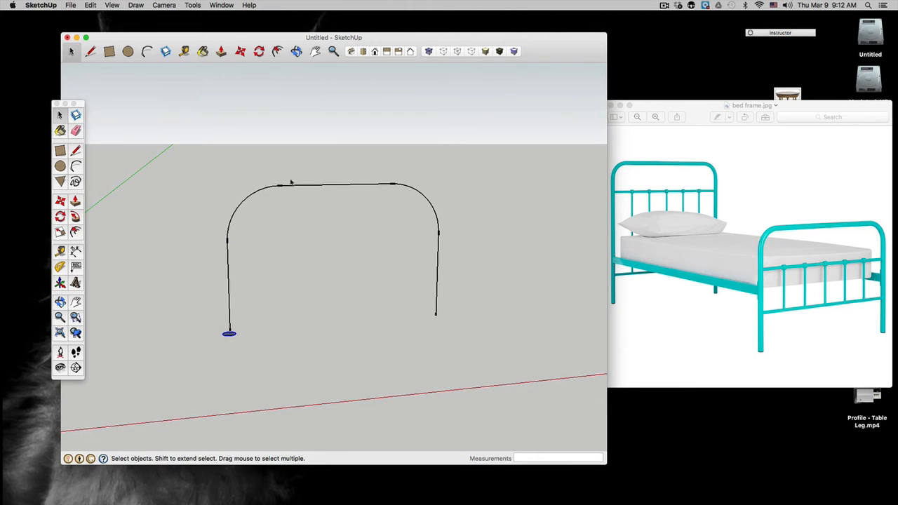
pyautogui.moveTo(344, 252); pyautogui.dragTo(188, 315)
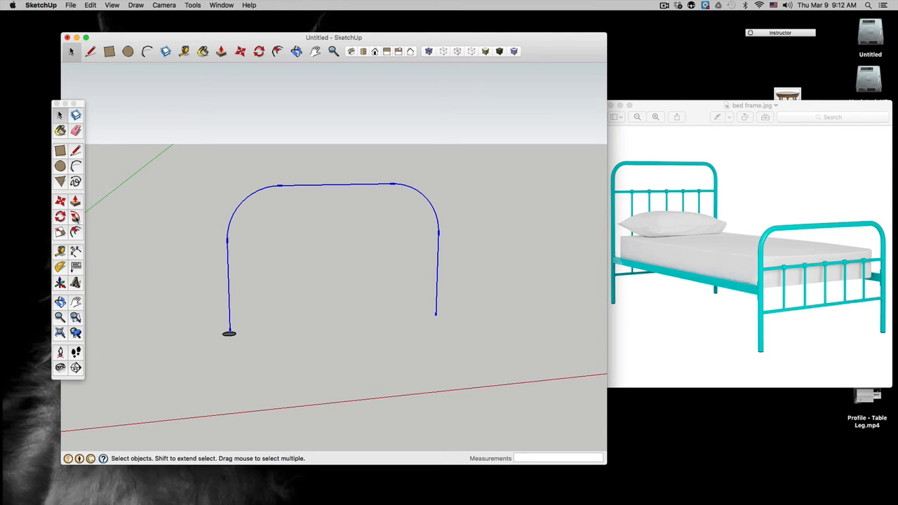
pyautogui.click(76, 217)
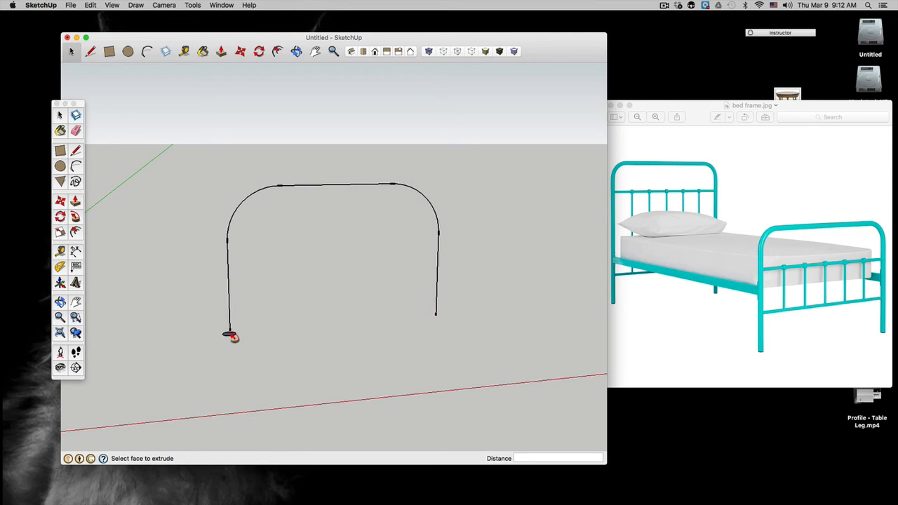
pyautogui.click(230, 335)
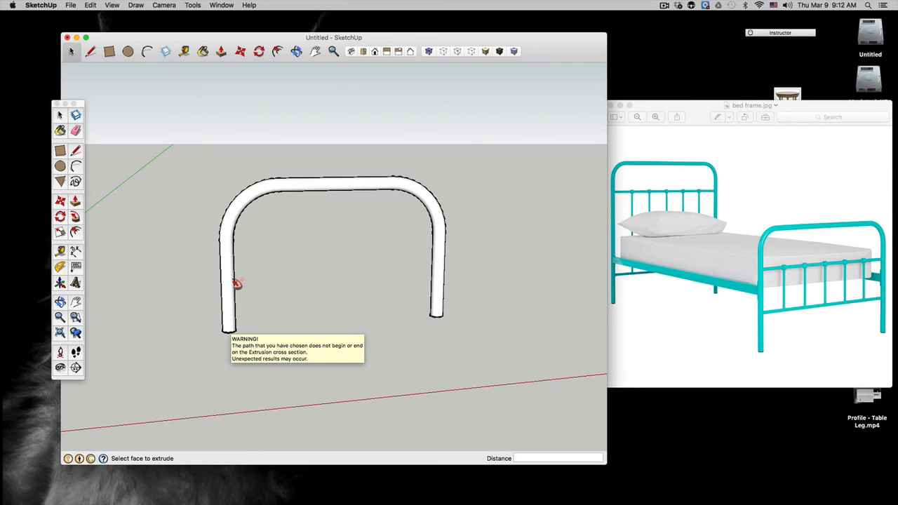